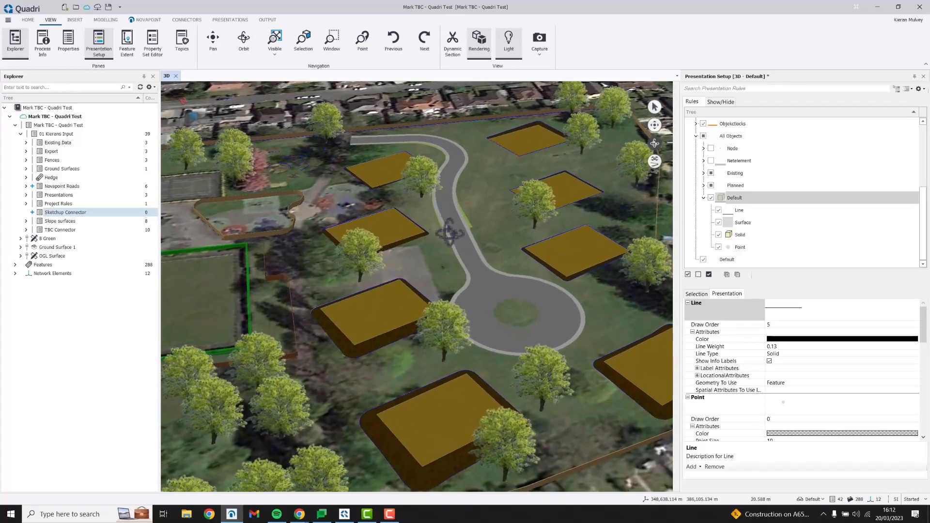
Step: Start a SketchUp connector task named "SketchUp houses" under 01 Kierans Input/Sketchup Connector
scroll(463, 232, "up", 2)
left_click(656, 126)
scroll(552, 162, "down", 4)
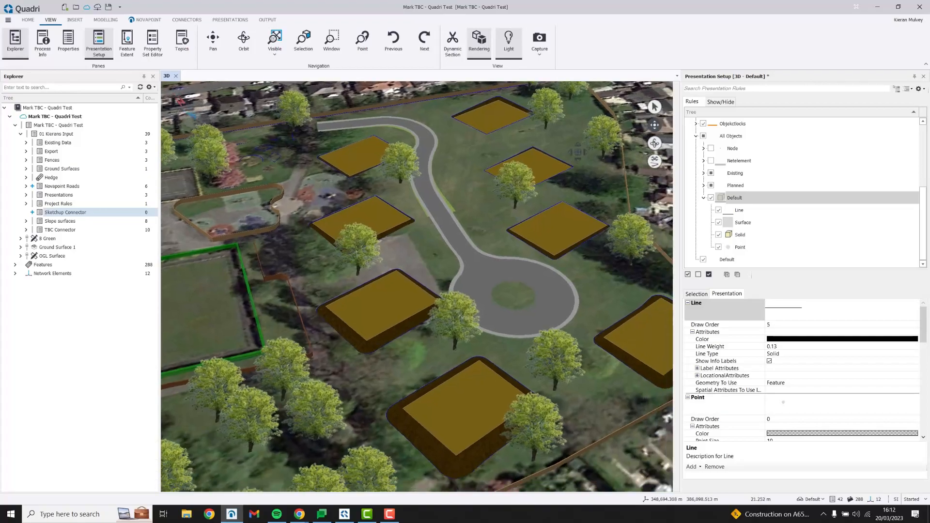
left_click_drag(558, 139, 526, 167)
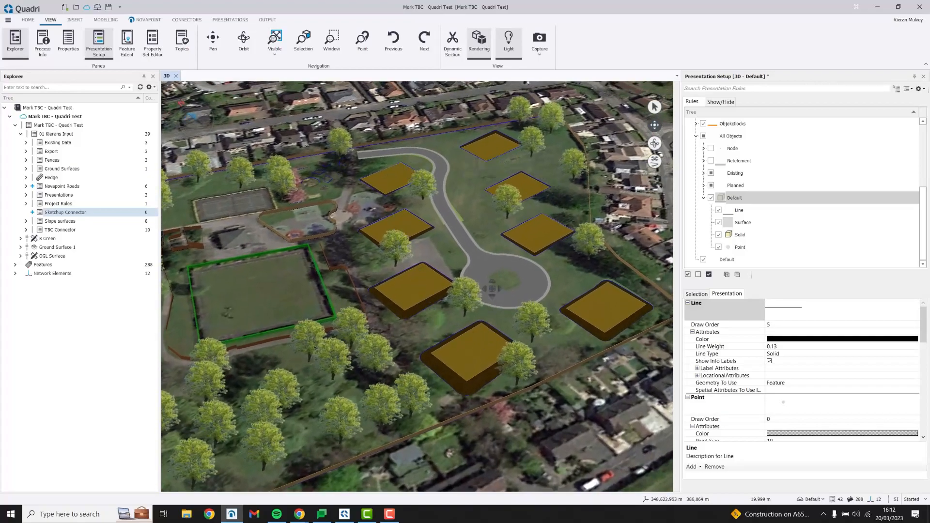
scroll(506, 261, "up", 3)
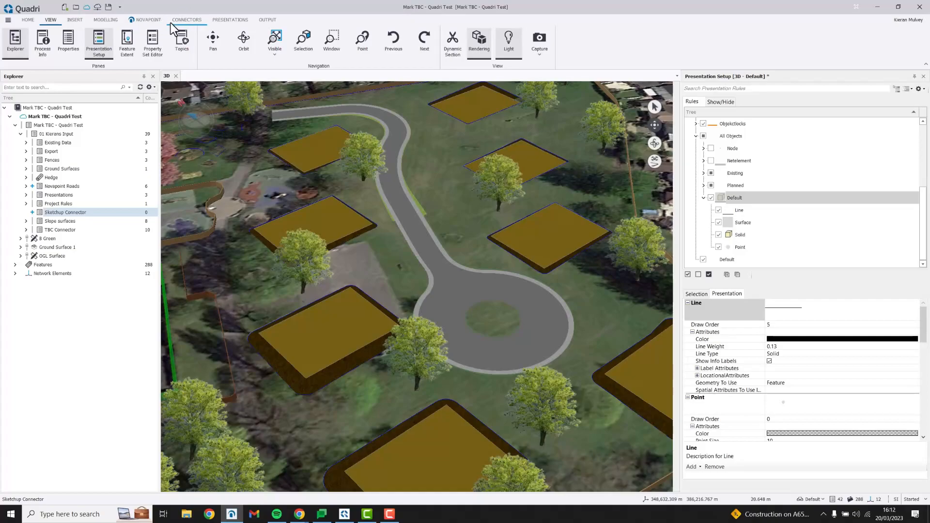
left_click(188, 21)
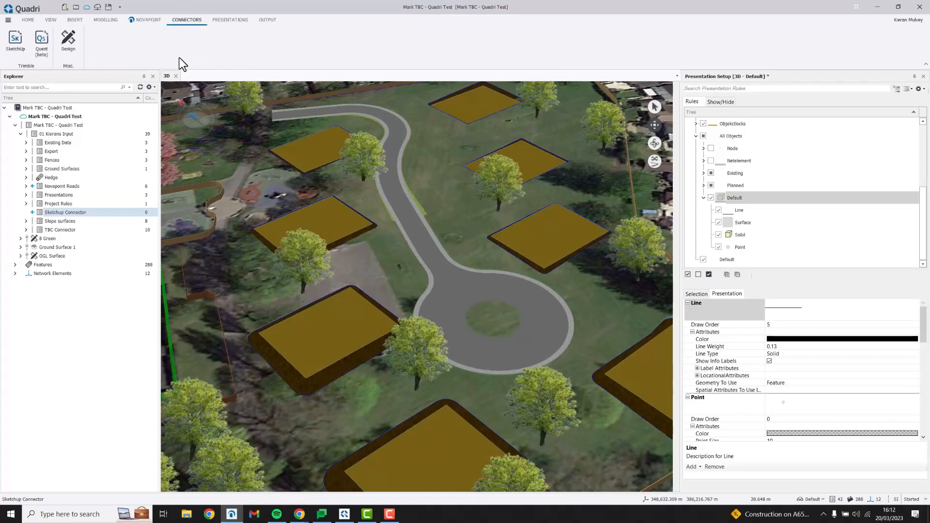
left_click(18, 51)
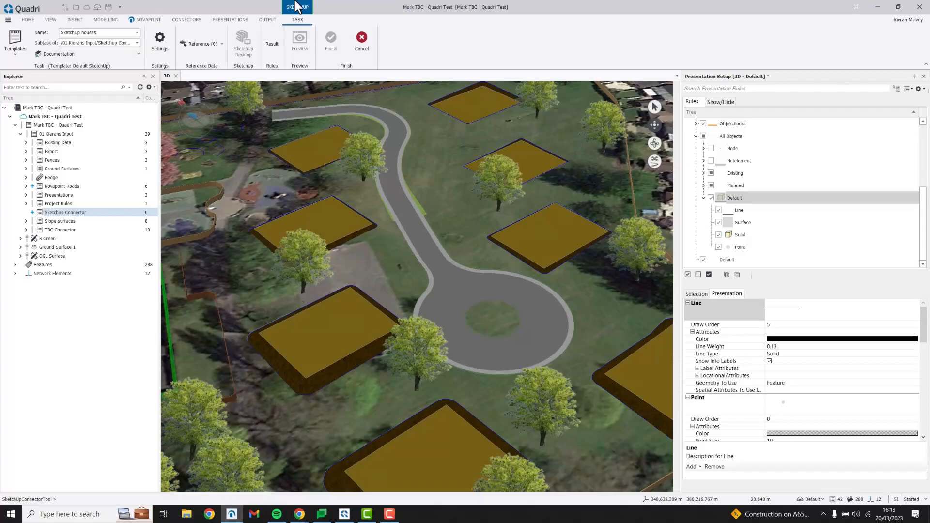
Step: Select the eight building pads around the cul-de-sac as the task's reference objects
scroll(449, 155, "down", 3)
mouse_move(435, 175)
middle_mouse_down()
mouse_move(444, 170)
mouse_move(421, 170)
middle_mouse_up()
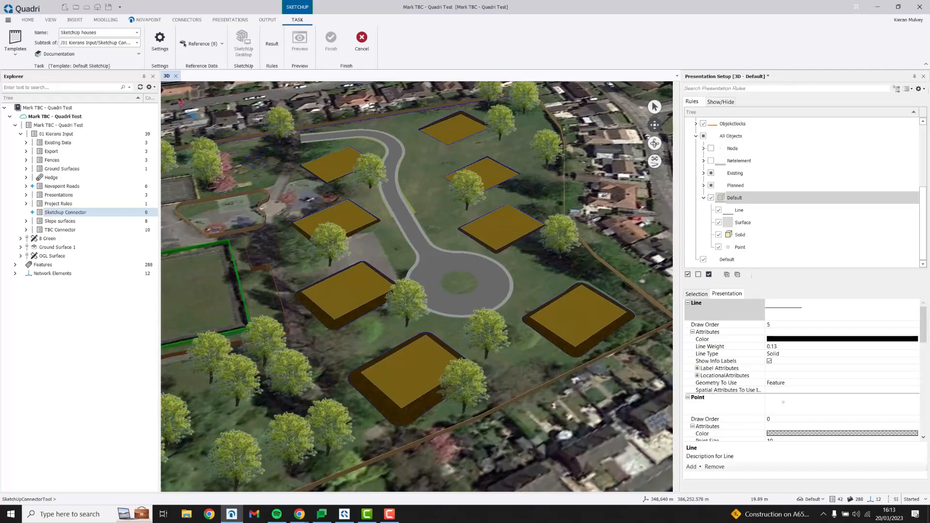
left_click(222, 42)
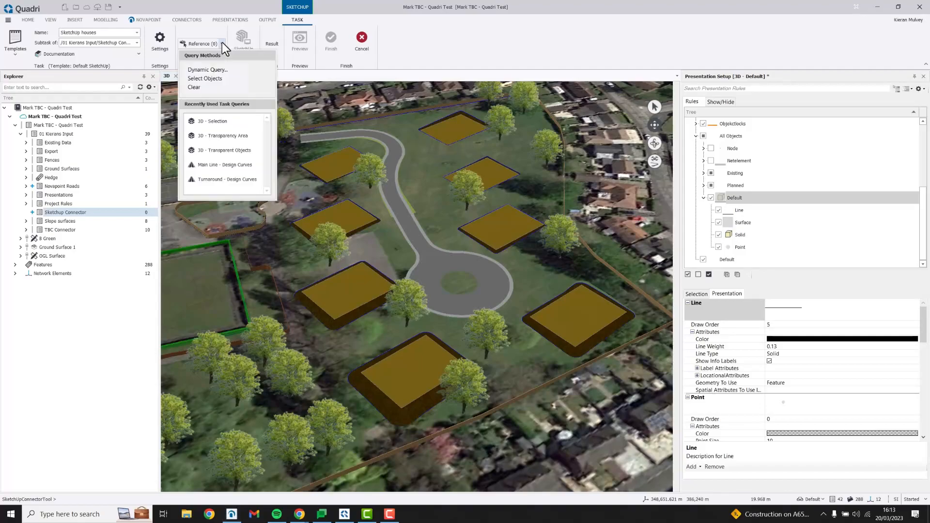
left_click(205, 74)
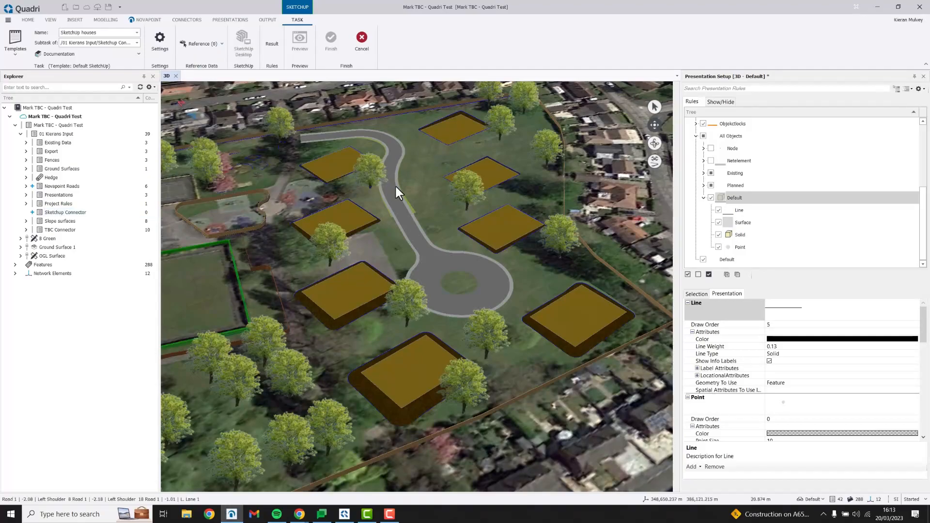
left_click(336, 162)
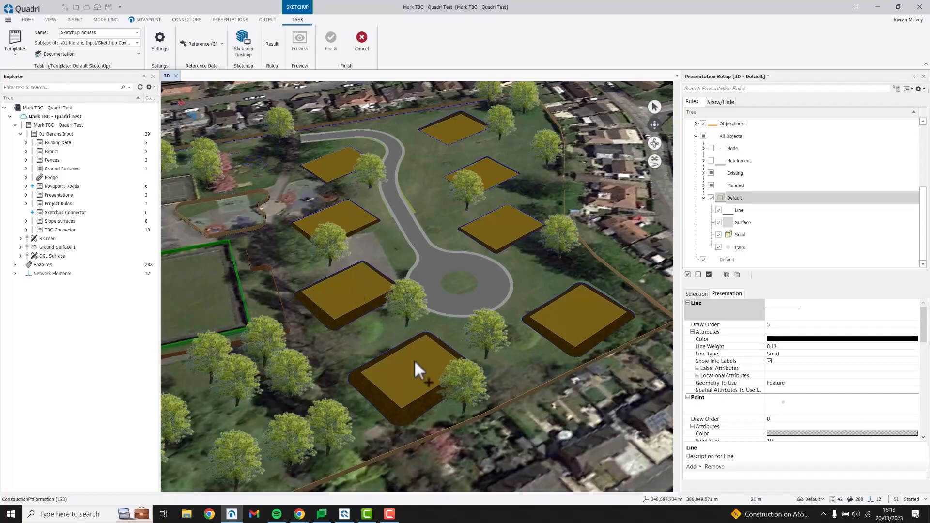
left_click(462, 132)
Step: Open the referenced building pads in SketchUp Desktop
left_click(243, 50)
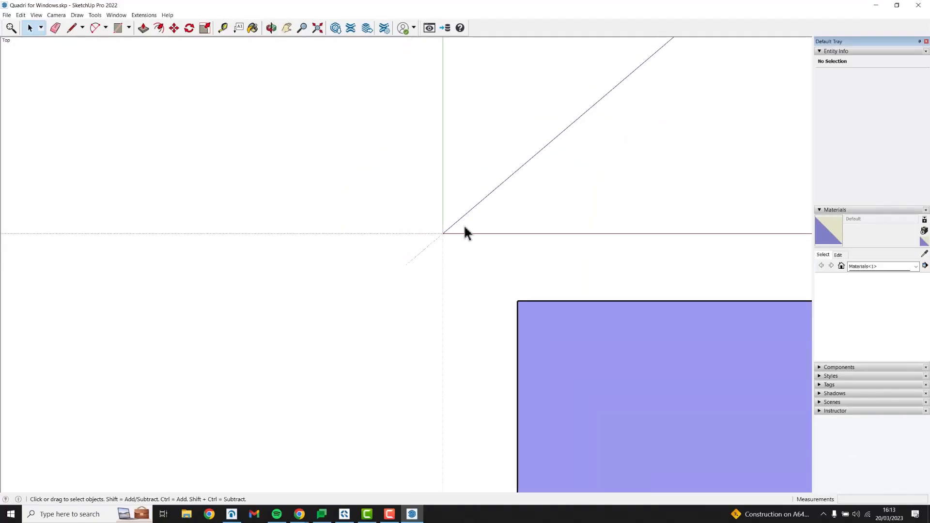
scroll(439, 218, "down", 4)
mouse_move(476, 195)
middle_mouse_down()
mouse_move(479, 154)
mouse_move(493, 187)
mouse_move(535, 101)
mouse_move(528, 87)
middle_mouse_up()
mouse_move(493, 6)
left_mouse_down()
mouse_move(466, 29)
mouse_move(663, 170)
mouse_move(844, 123)
mouse_move(509, 1)
left_mouse_up()
middle_click_drag(459, 162, 471, 83)
Step: Search 3D Warehouse for "british house" and load the third result, British House, into the model beside the plots
left_click(336, 28)
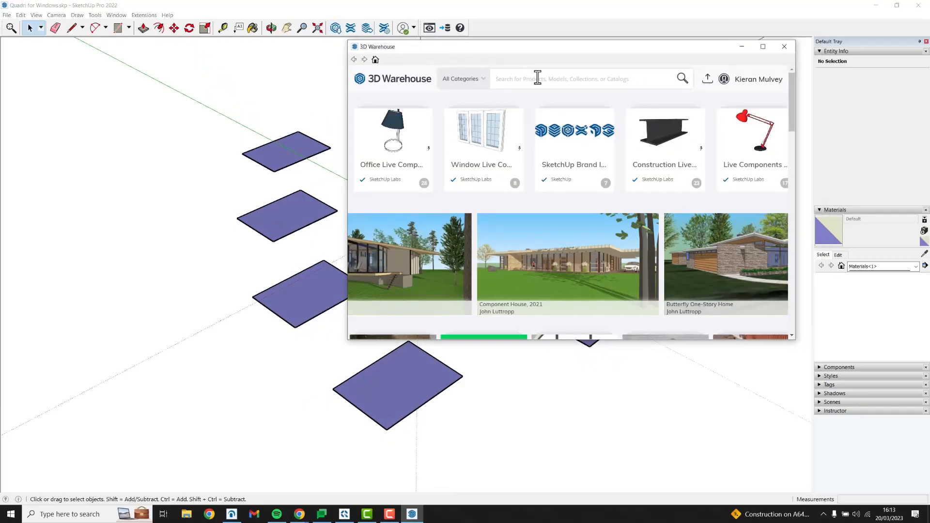
type("british house")
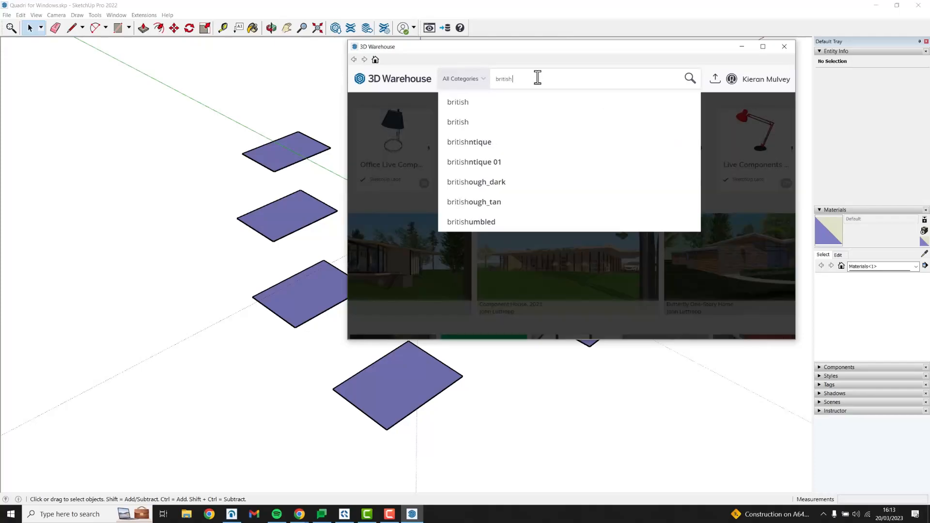
left_click(502, 109)
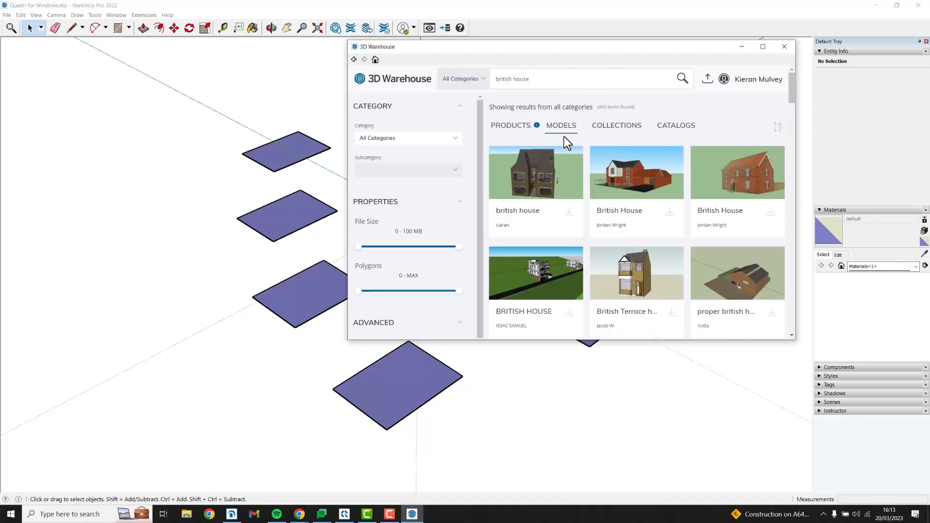
left_click(771, 215)
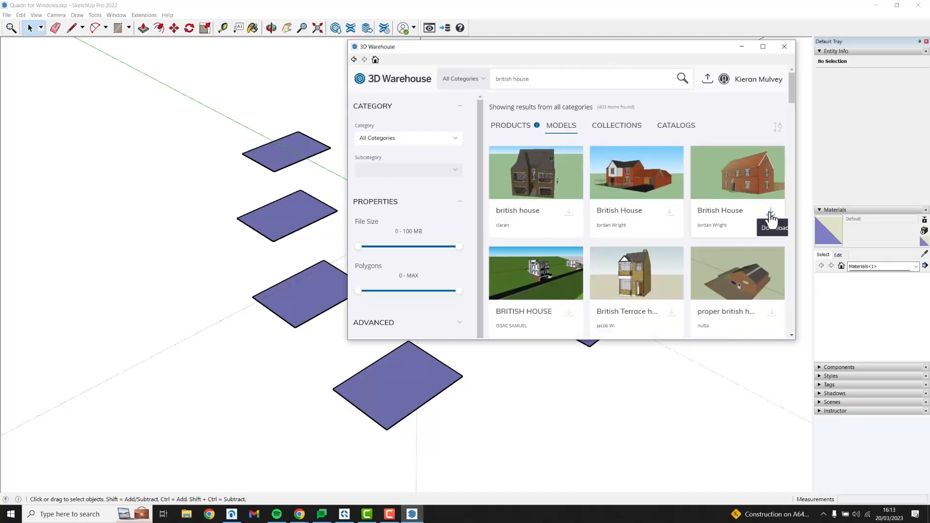
left_click(537, 217)
left_click(530, 128)
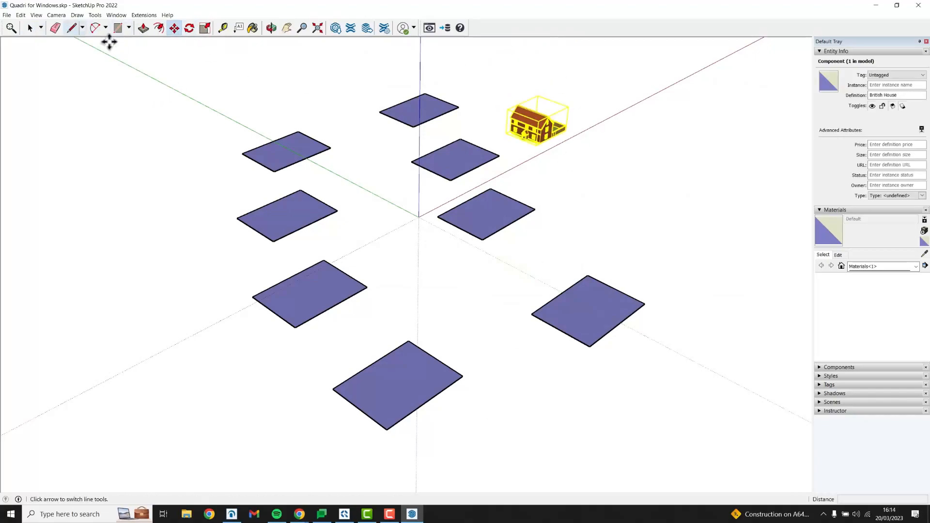
Step: Move the British House component onto the separate plot at the near end of its row
left_click(174, 28)
left_click(533, 125)
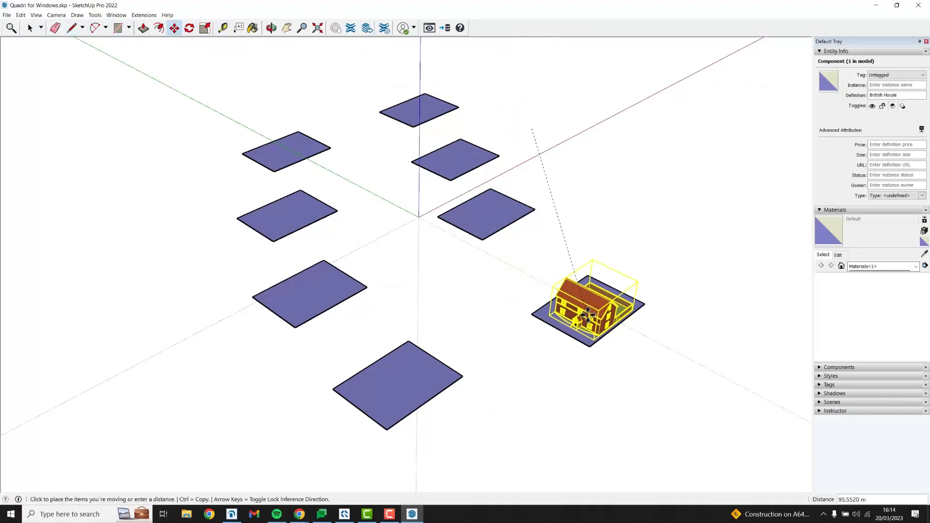
left_click(583, 318)
Step: Edit the house component and move its outer garden fence about 5.19 m outward towards the plot's edge
middle_click_drag(635, 249, 501, 304)
scroll(542, 390, "up", 4)
scroll(542, 390, "up", 1)
left_click(30, 29)
left_click(604, 382)
middle_click_drag(603, 382, 323, 225)
middle_click_drag(469, 298, 544, 325)
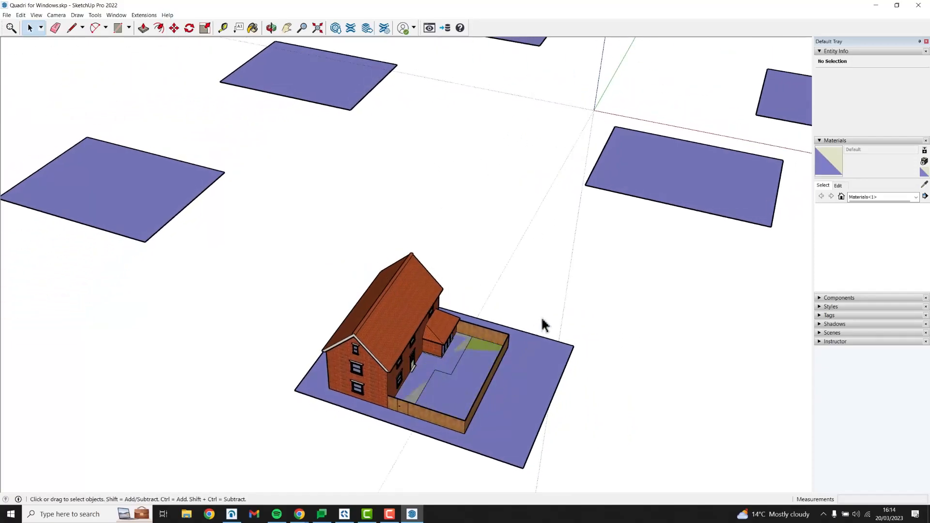
double_click(421, 291)
left_click(174, 28)
scroll(492, 375, "up", 4)
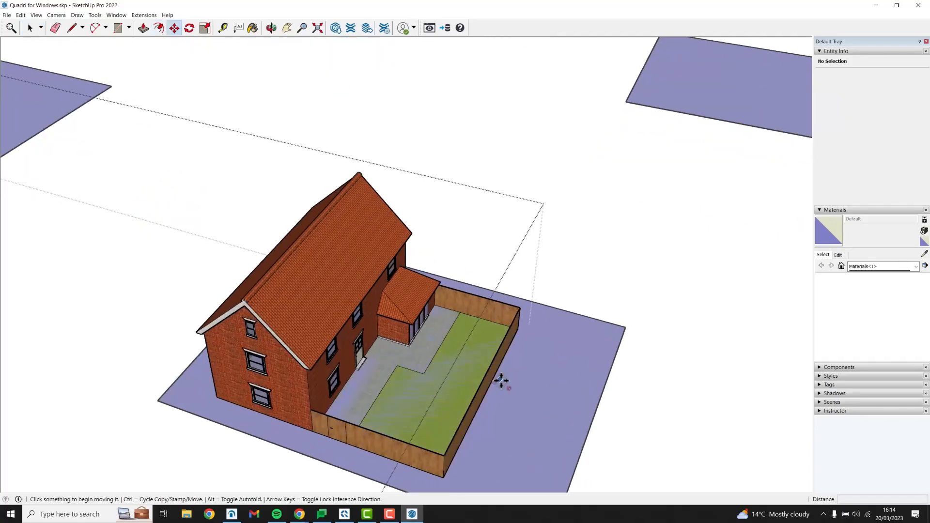
left_click(491, 372)
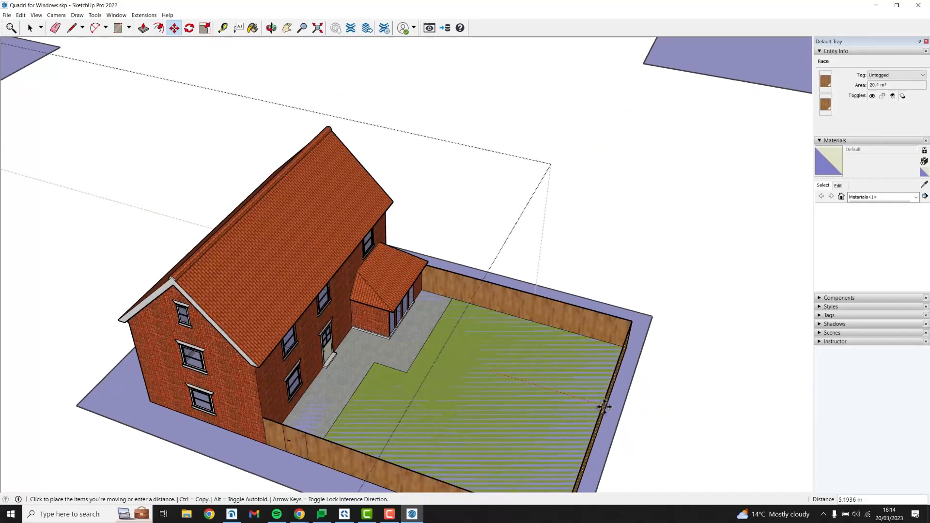
left_click(605, 407)
Step: Copy the modified house and paste it onto the three remaining plots in the same row
scroll(615, 286, "down", 5)
left_click(30, 28)
middle_click_drag(484, 164, 486, 224)
left_click(486, 224)
middle_click_drag(528, 266, 523, 162)
left_click(287, 28)
left_click_drag(411, 116, 417, 295)
left_click(30, 28)
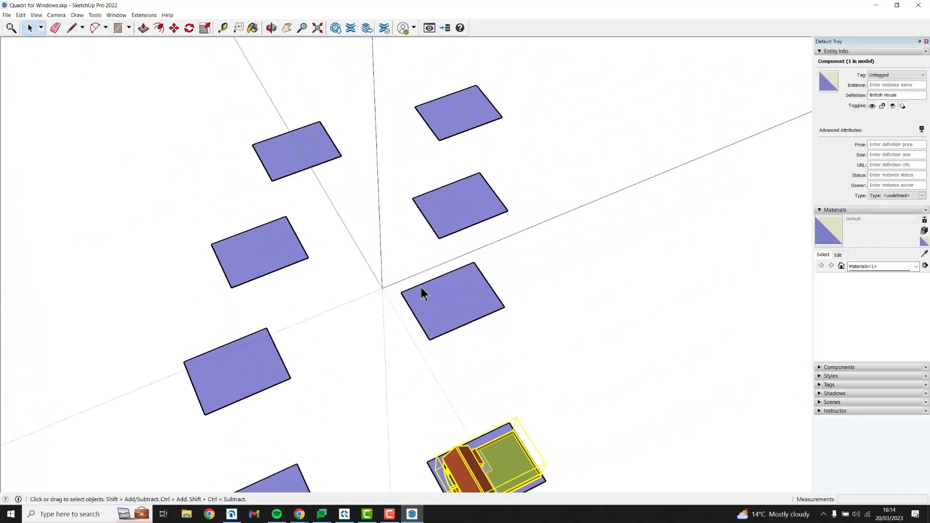
key("ctrl+v")
left_click(430, 334)
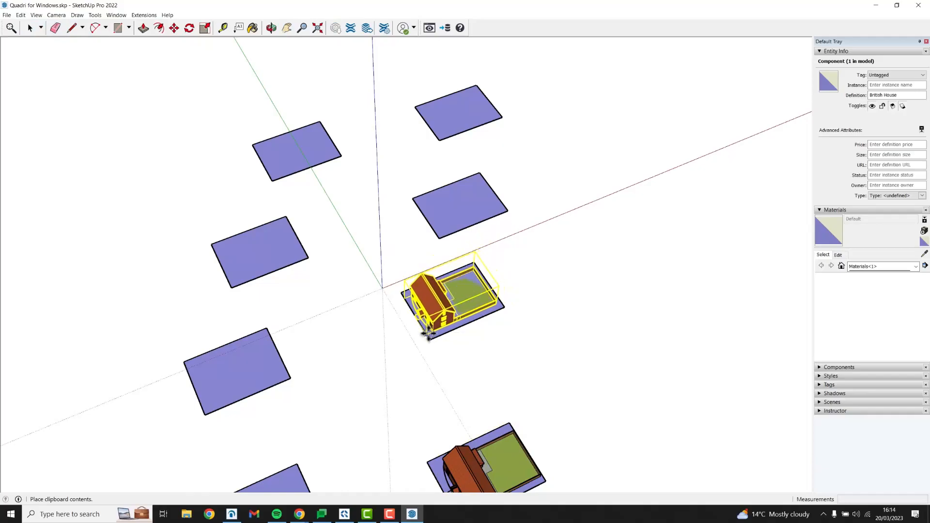
key("ctrl+v")
left_click(439, 237)
key("ctrl+v")
left_click(439, 139)
Step: Place a copy of the house on the opposite row's second-nearest plot, rotated to face the first row and shifted about 3.16 m
middle_click_drag(436, 185, 400, 174)
key("ctrl+v")
left_click(303, 158)
left_click(190, 28)
left_click(281, 221)
left_click(447, 175)
left_click(174, 28)
left_click_drag(233, 315, 237, 327)
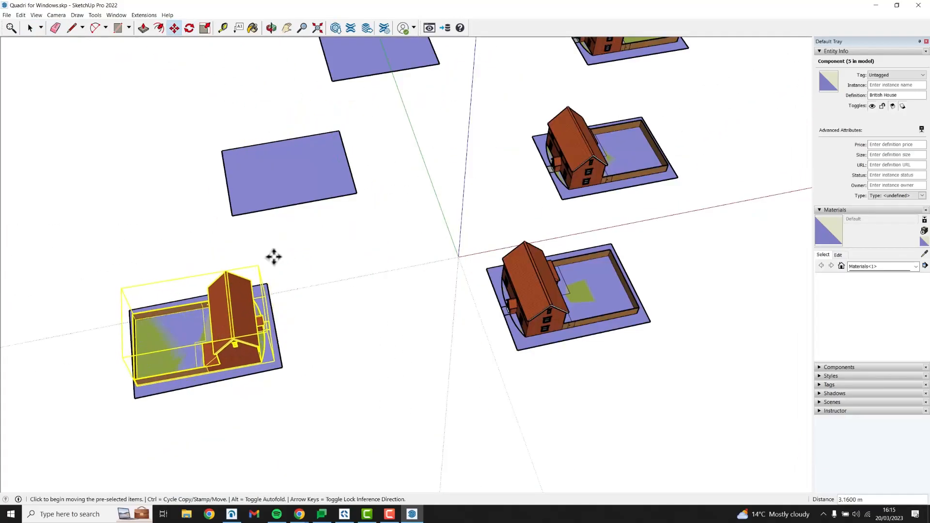
Step: Paste the rotated house onto the three remaining empty plots of the opposite row
key("ctrl+v")
left_click(243, 225)
key("ctrl+v")
left_click(324, 101)
key("ctrl+v")
left_click(247, 427)
Step: Send the finished house layout back to Quadri
left_click(30, 28)
left_click(430, 29)
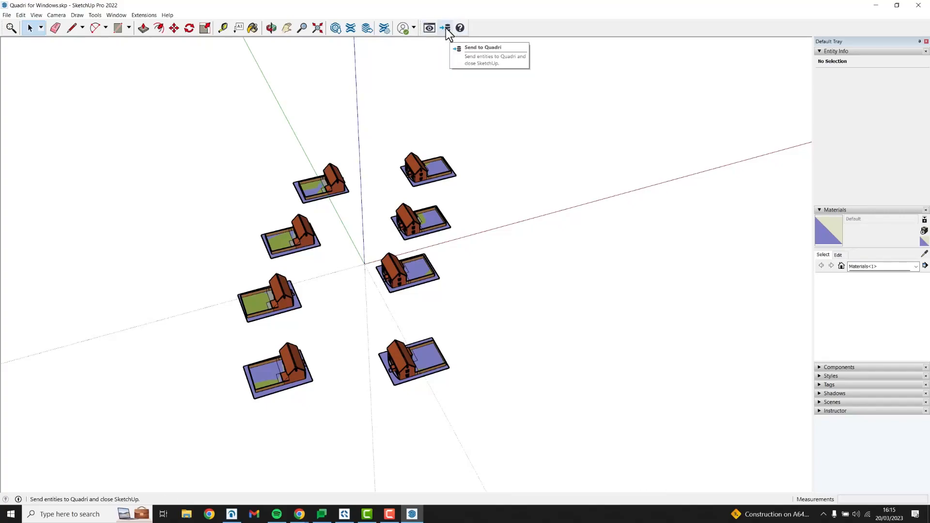
left_click(446, 28)
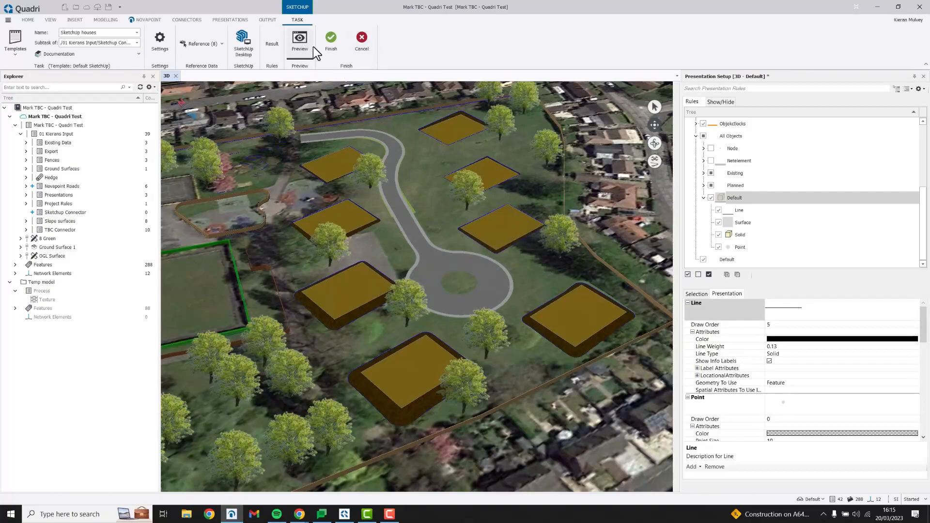
Step: Preview the imported houses and finish the SketchUp task
left_click(300, 41)
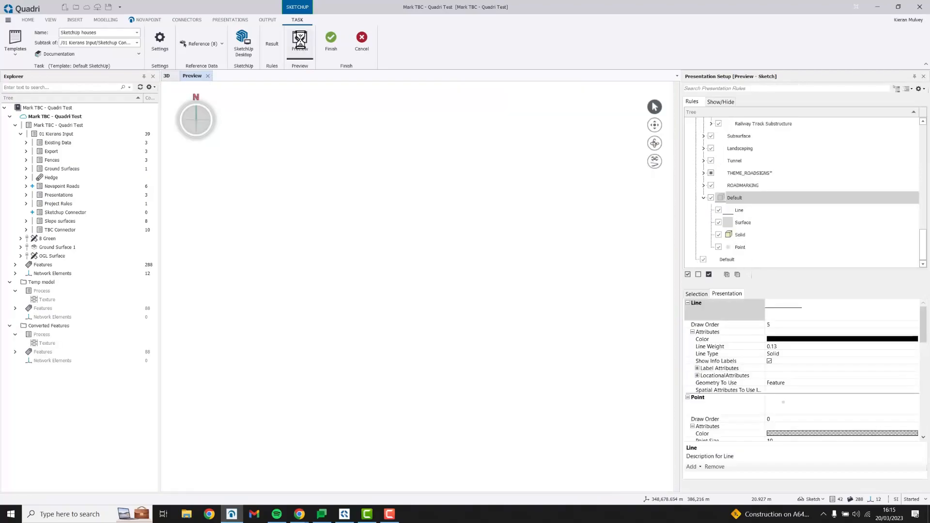
left_click_drag(656, 144, 357, 74)
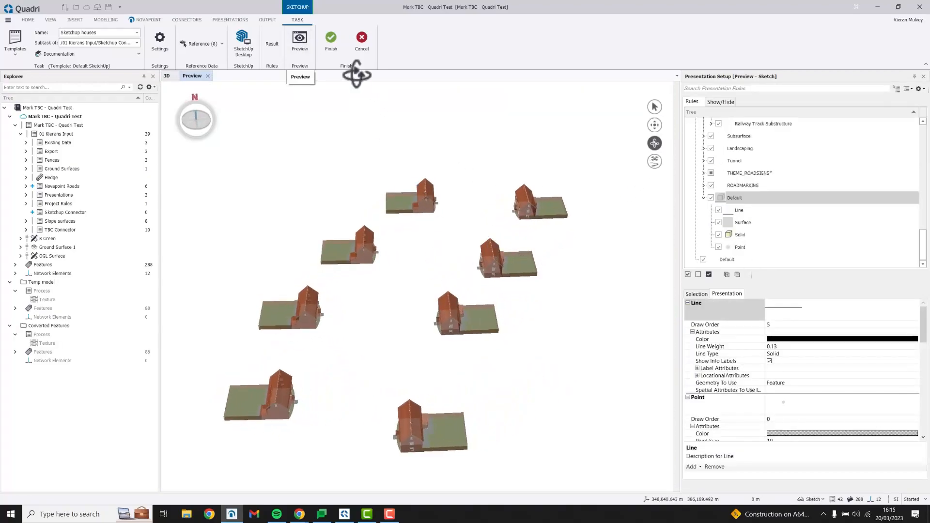
left_click(333, 46)
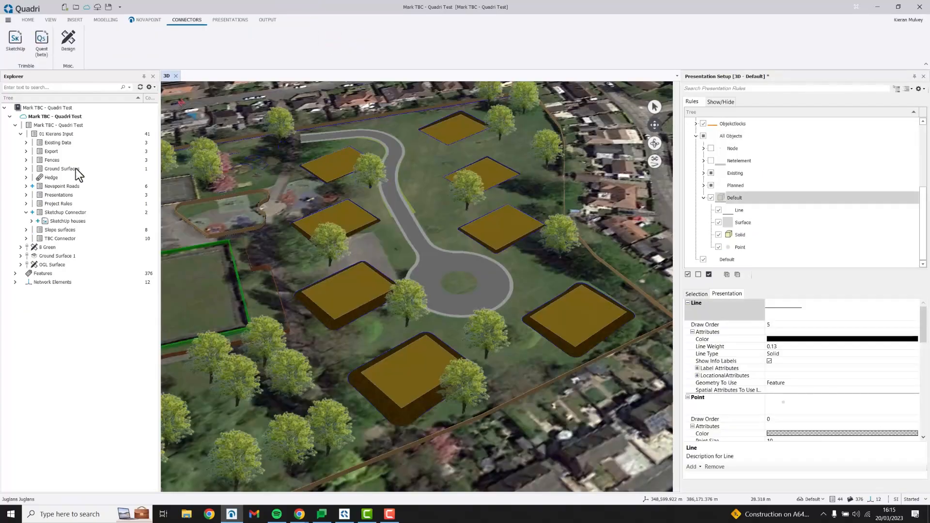
Step: View the SketchUp houses task in its own 3D view and display it with the Default presentation
right_click(76, 222)
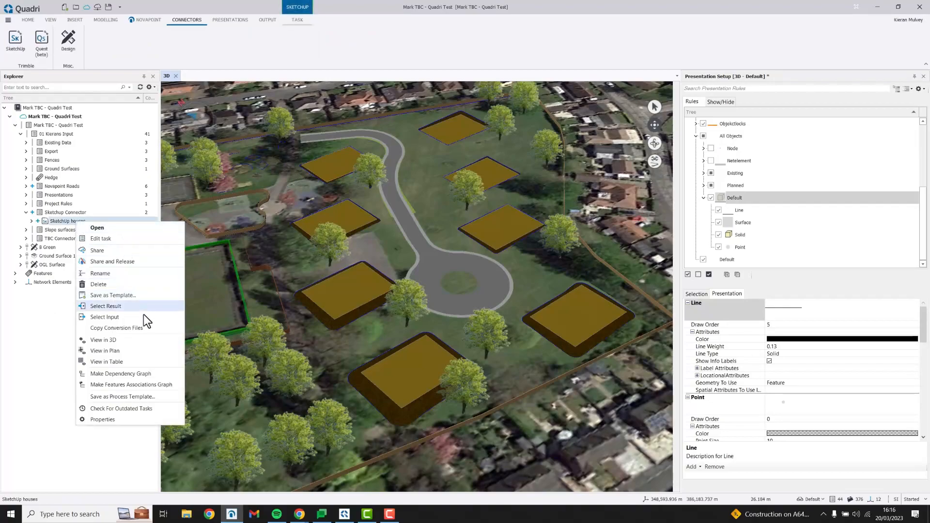
left_click(137, 339)
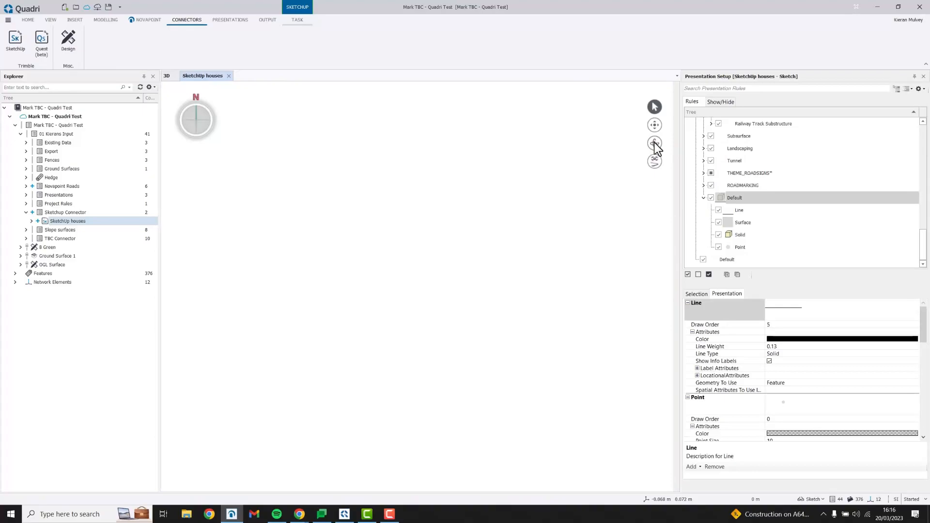
left_click(655, 143)
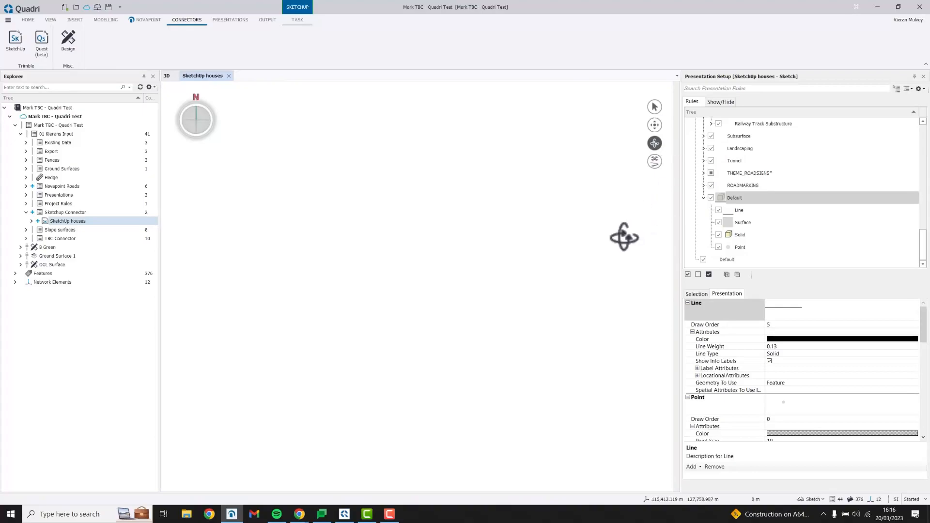
mouse_move(507, 307)
left_mouse_down()
mouse_move(566, 247)
mouse_move(513, 224)
mouse_move(477, 266)
left_mouse_up()
left_click(818, 499)
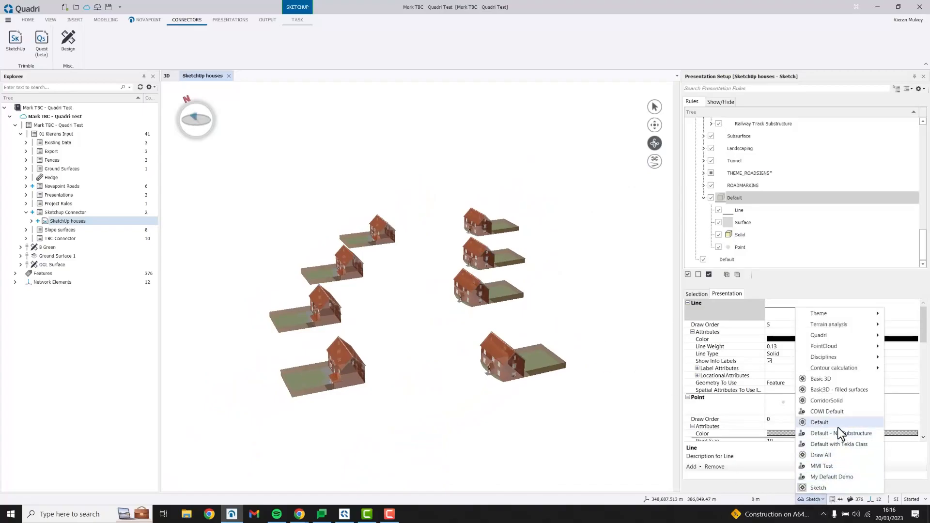
left_click(824, 423)
left_click_drag(466, 288, 230, 81)
Step: Close the separate houses view and add the SketchUp houses task to the main 3D view
left_click(229, 75)
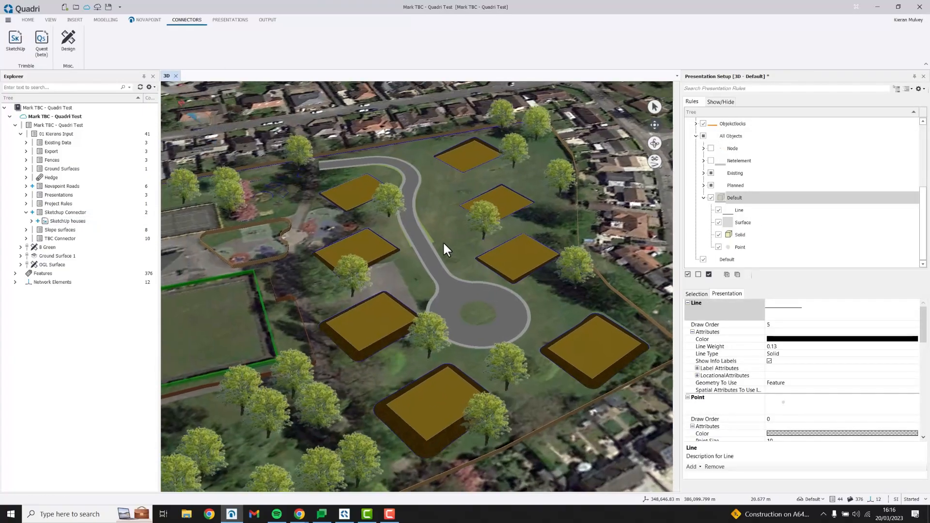
mouse_move(441, 209)
middle_mouse_down()
mouse_move(478, 228)
mouse_move(431, 217)
middle_mouse_up()
left_click(97, 221)
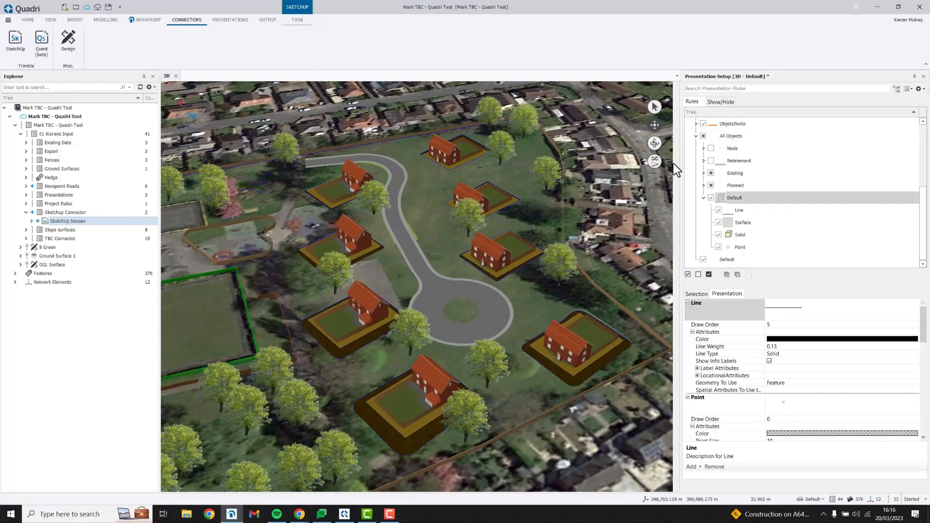
Step: Examine how the houses sit on their pads around the cul-de-sac from several angles and distances
left_click_drag(655, 143, 498, 170)
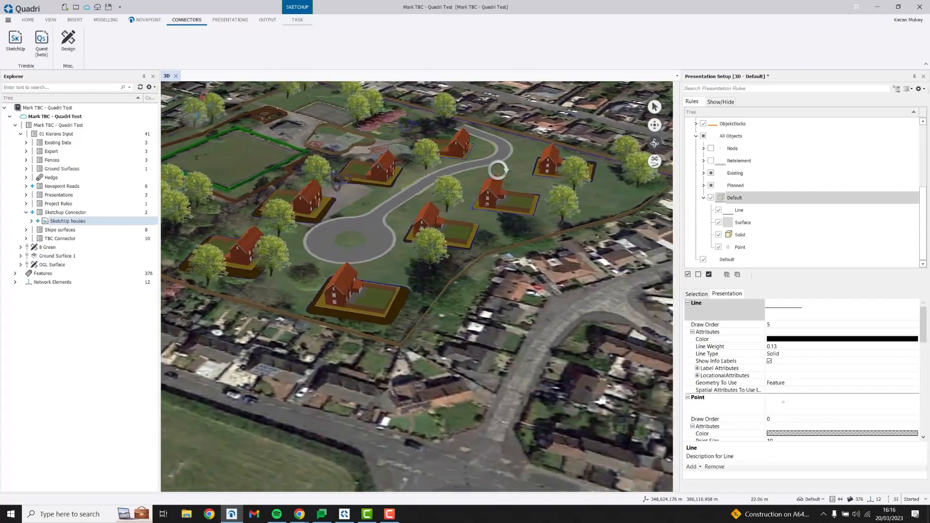
scroll(395, 156, "up", 5)
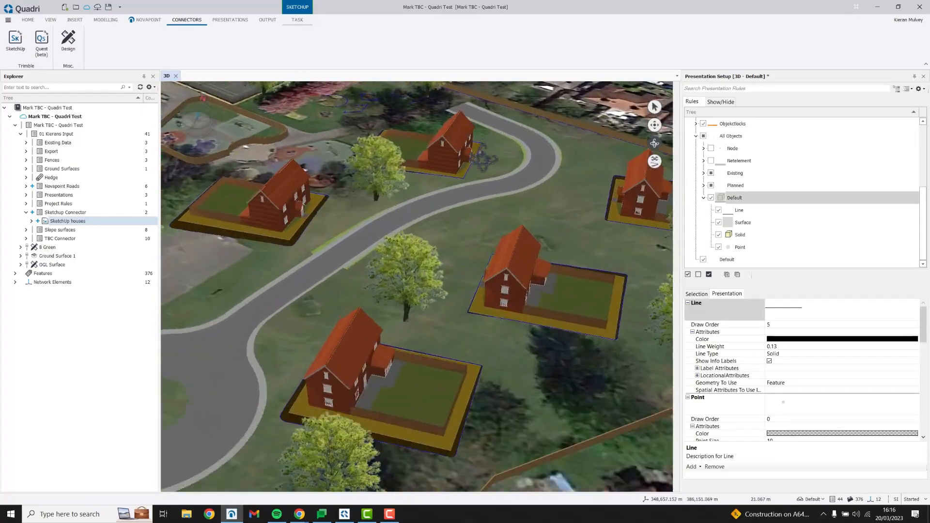
scroll(481, 158, "down", 6)
left_click_drag(387, 221, 420, 224)
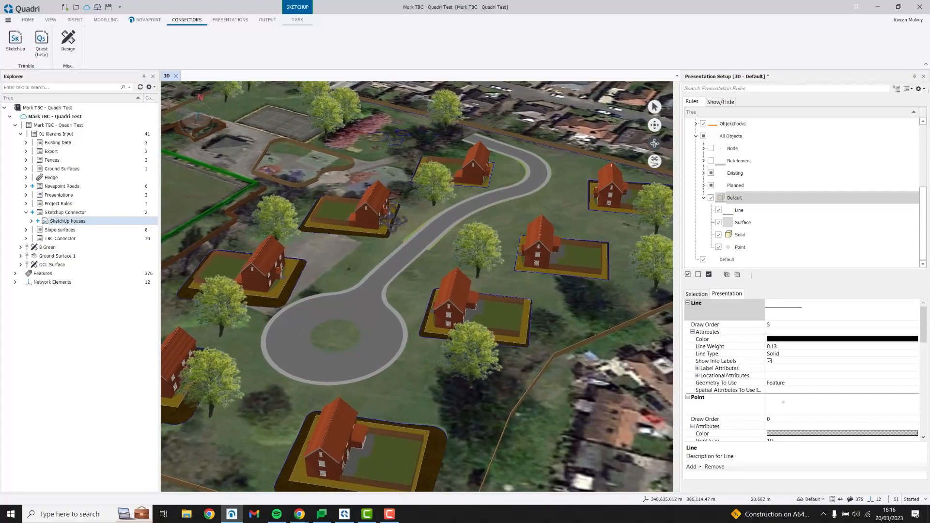
left_click_drag(392, 218, 381, 222)
scroll(380, 222, "down", 2)
scroll(382, 221, "up", 1)
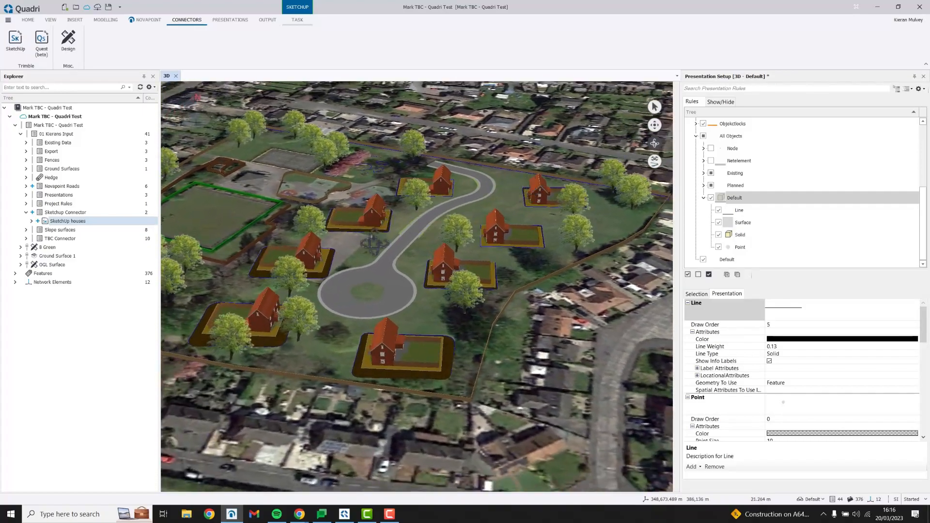
scroll(382, 215, "up", 3)
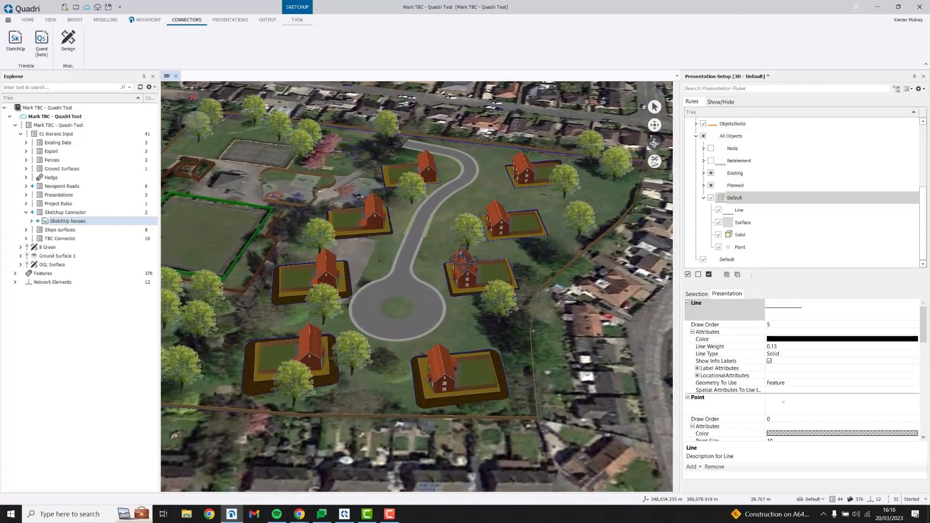